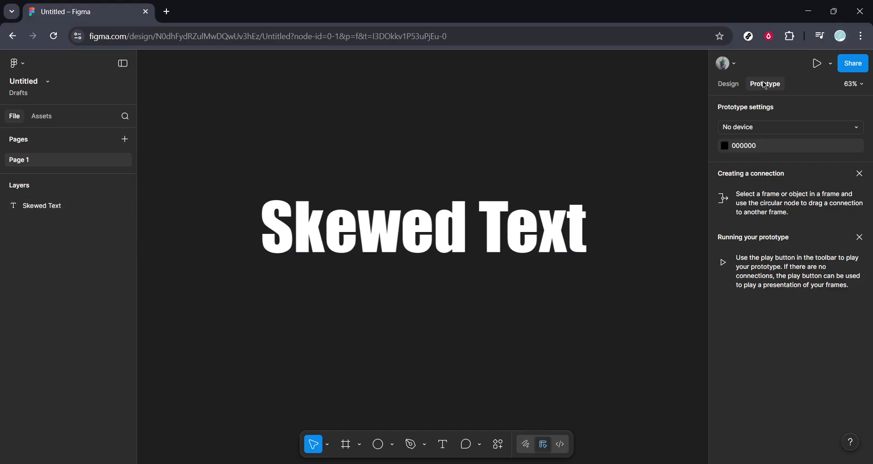
Step: Run the SkewDat plugin on the "Skewed Text" layer and move its window clear of the text
left_click(728, 85)
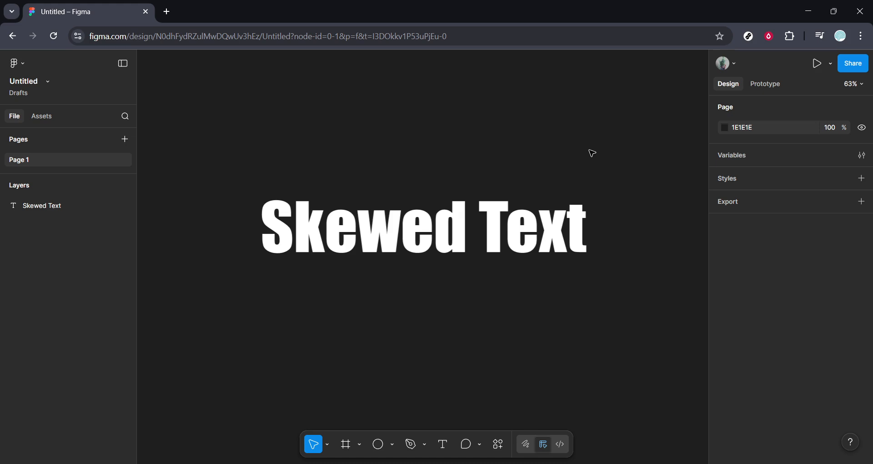
left_click(407, 224)
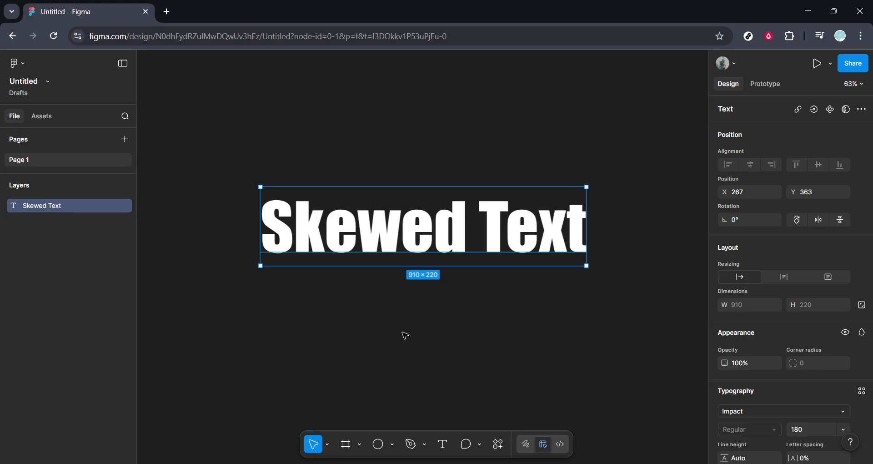
right_click(405, 335)
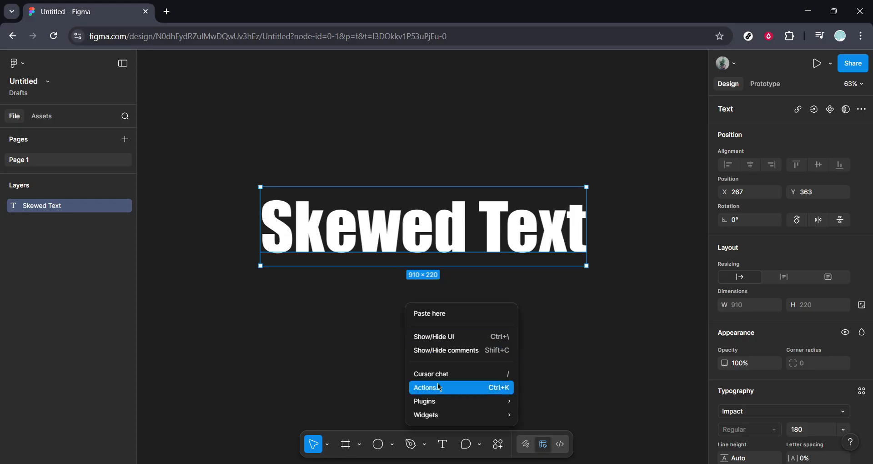
mouse_move(439, 403)
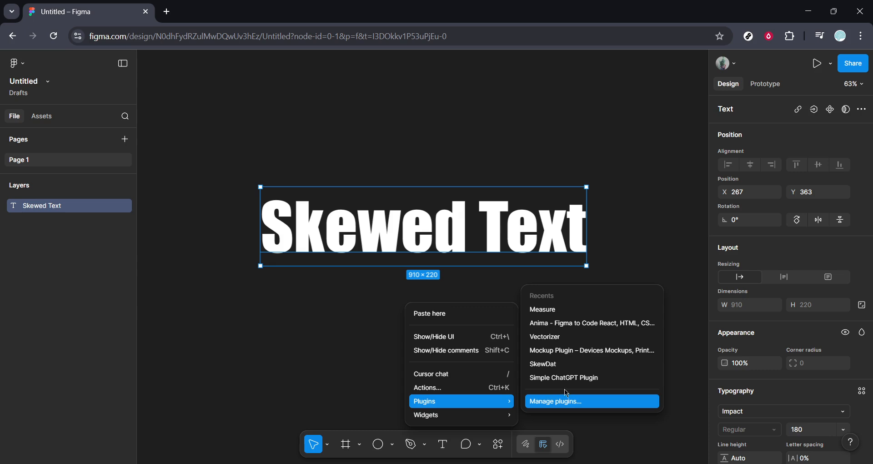
left_click(550, 365)
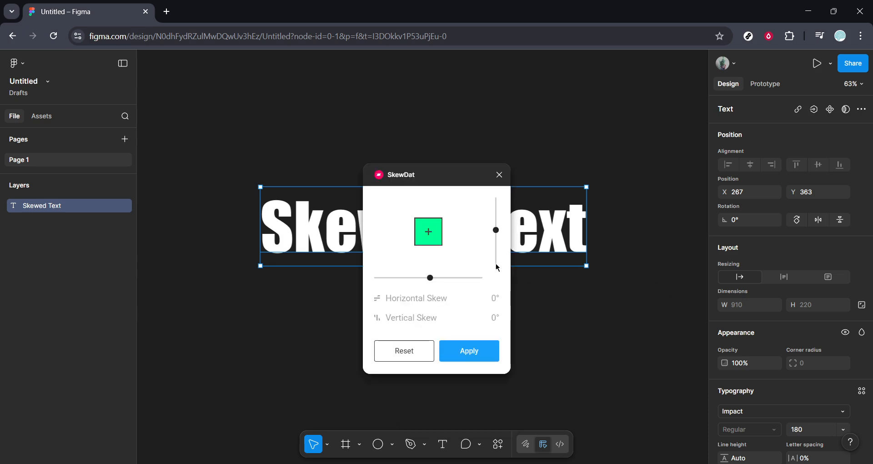
left_click_drag(440, 179, 128, 120)
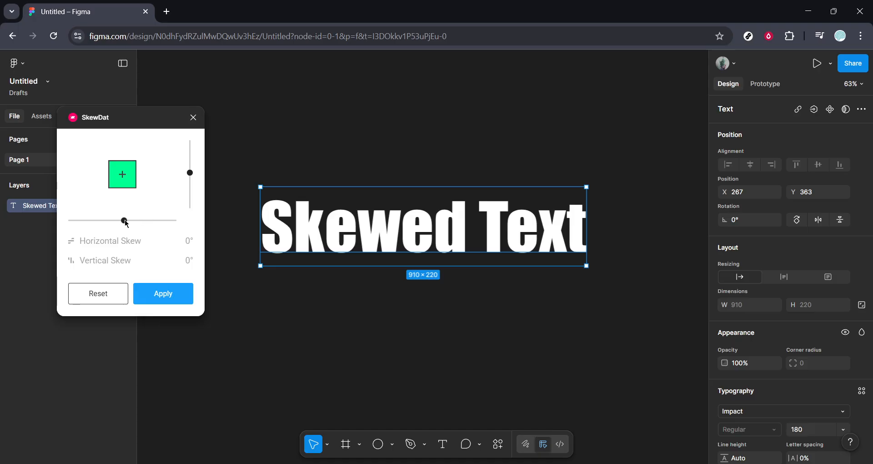
Step: Skew the text to a horizontal skew of -6° and a vertical skew of -11°
left_click_drag(124, 222, 147, 220)
mouse_move(191, 175)
left_mouse_down()
mouse_move(193, 193)
mouse_move(193, 183)
left_mouse_up()
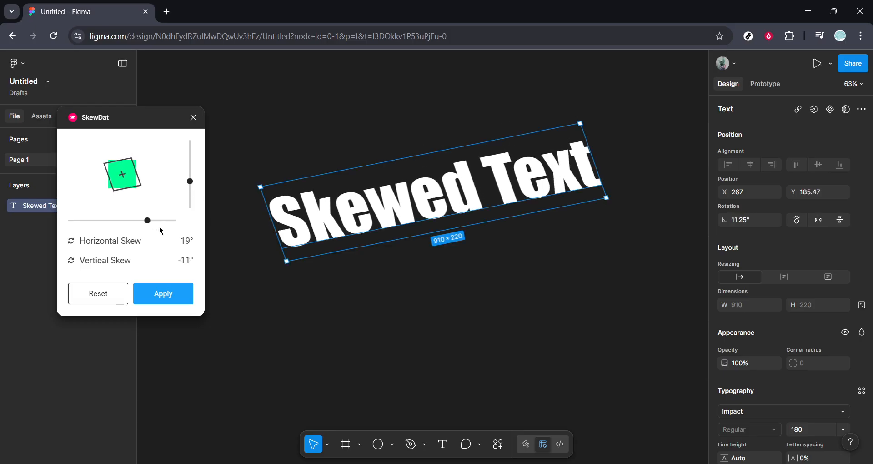
left_click_drag(150, 220, 120, 230)
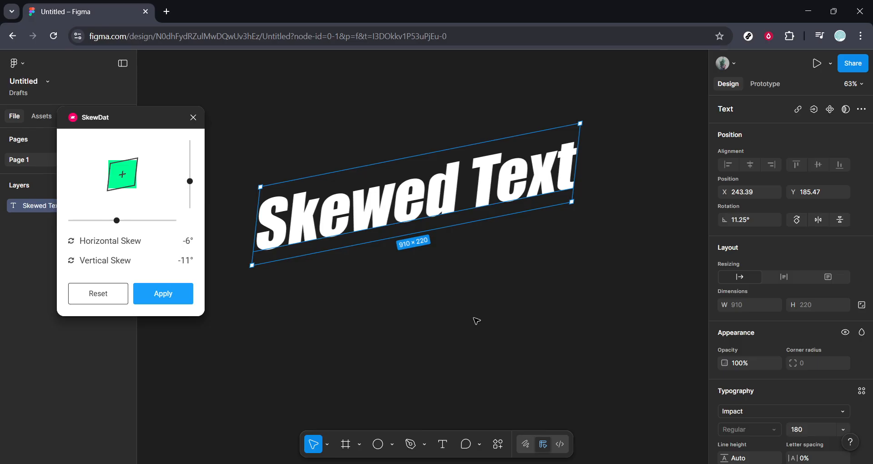
left_click(476, 320)
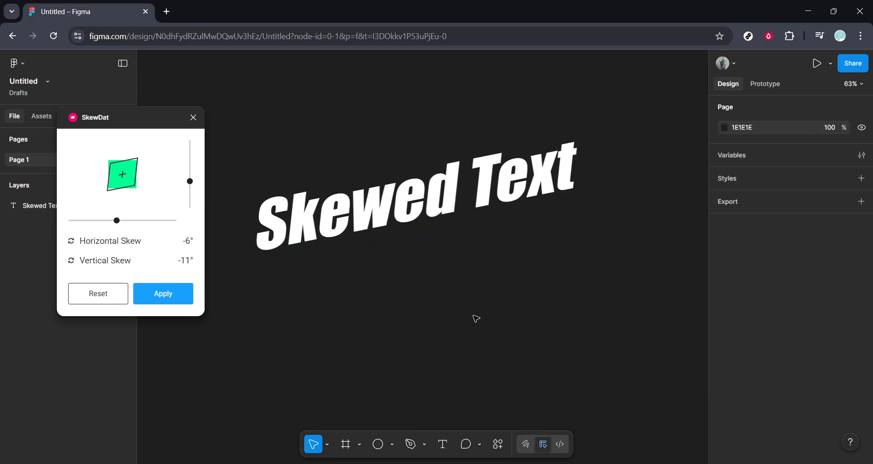
Step: Draw a straight line about 638 long under the skewed text, parallel to its baseline at about 11.5°
left_click(392, 444)
left_click(420, 352)
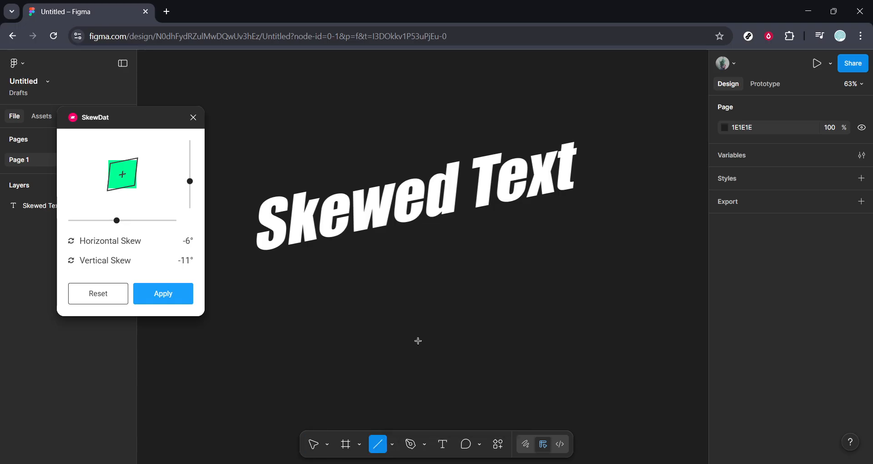
mouse_move(352, 254)
left_mouse_down()
mouse_move(555, 214)
mouse_move(573, 203)
left_mouse_up()
left_click_drag(352, 254, 349, 248)
Step: Set the stroke weight of the line under the text to 10
scroll(810, 382, "down", 3)
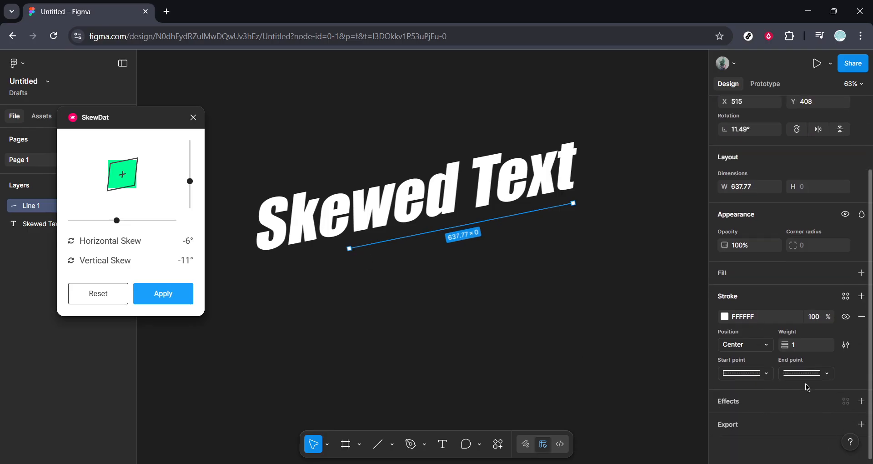
left_click(818, 349)
type("10")
key("Return")
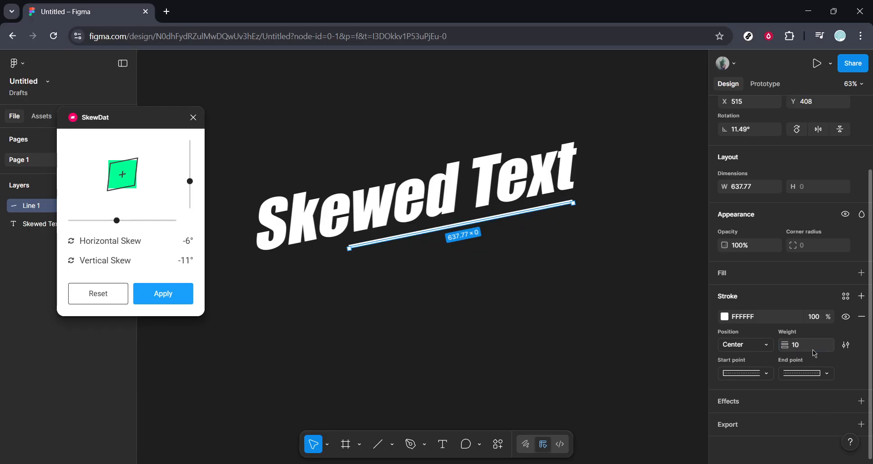
left_click(682, 356)
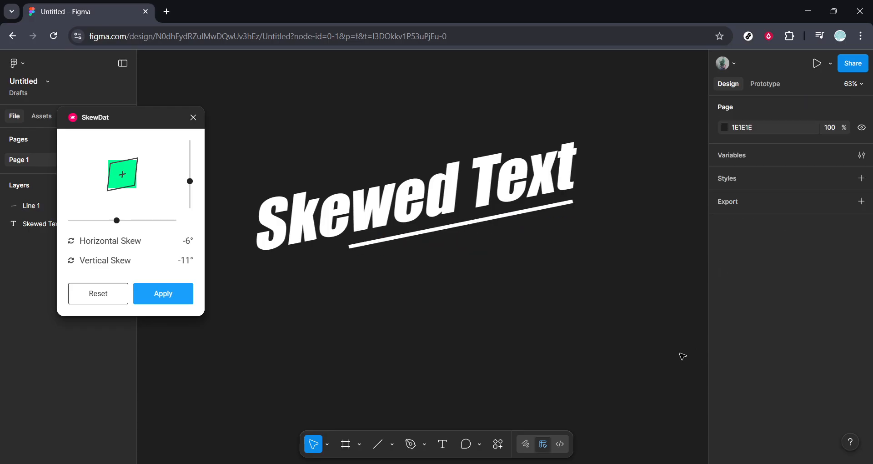
Step: Duplicate the underline just below the original and shorten the copy from its lower-left end, keeping its slope
left_click(511, 218)
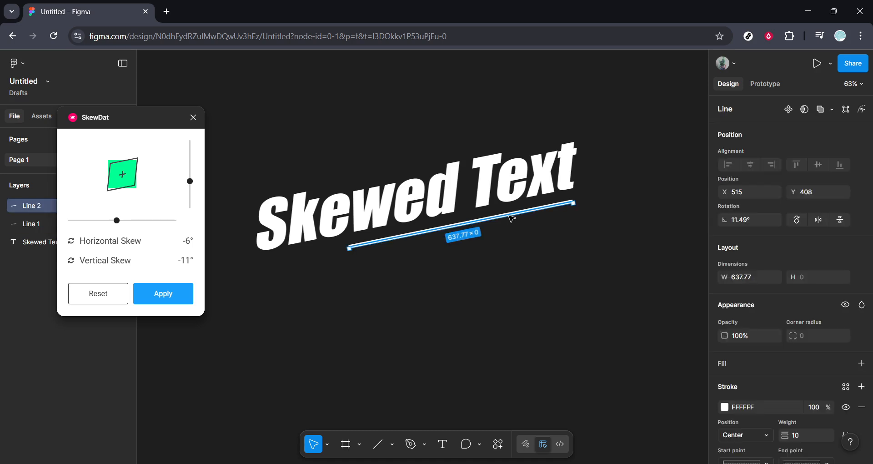
left_click_drag(512, 220, 511, 232)
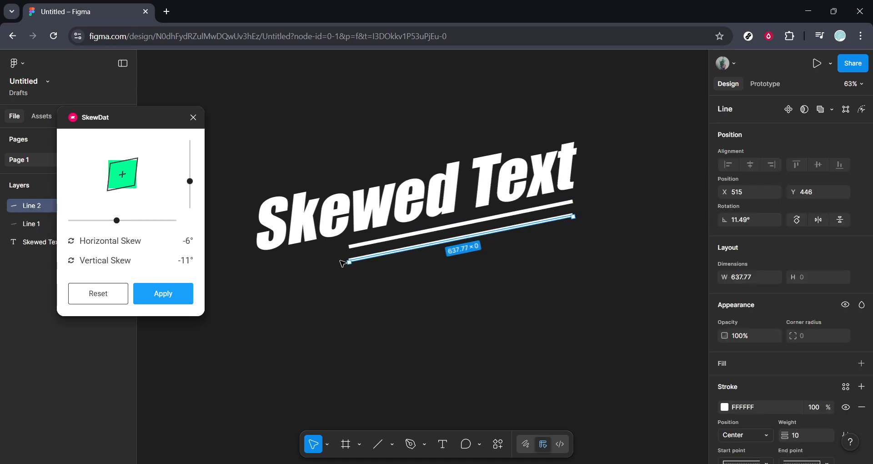
left_click_drag(350, 263, 426, 245)
left_click(449, 285)
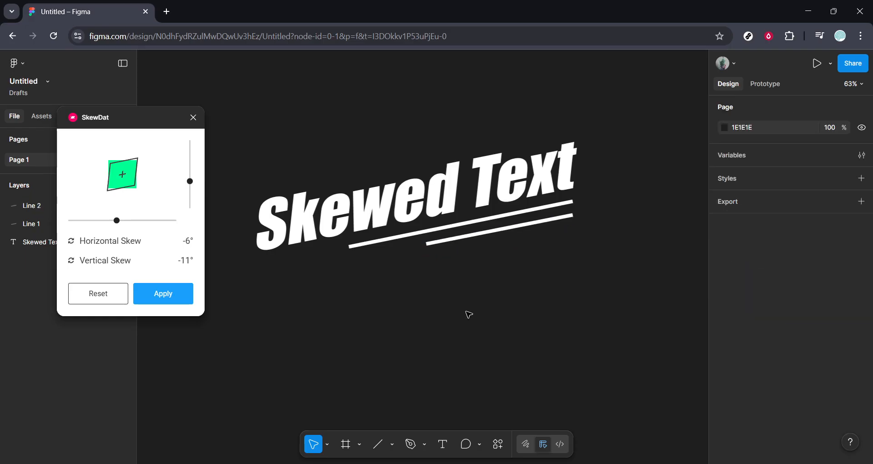
Step: Close the SkewDat plugin and change the fill of the skewed text to green 83B372
left_click(193, 118)
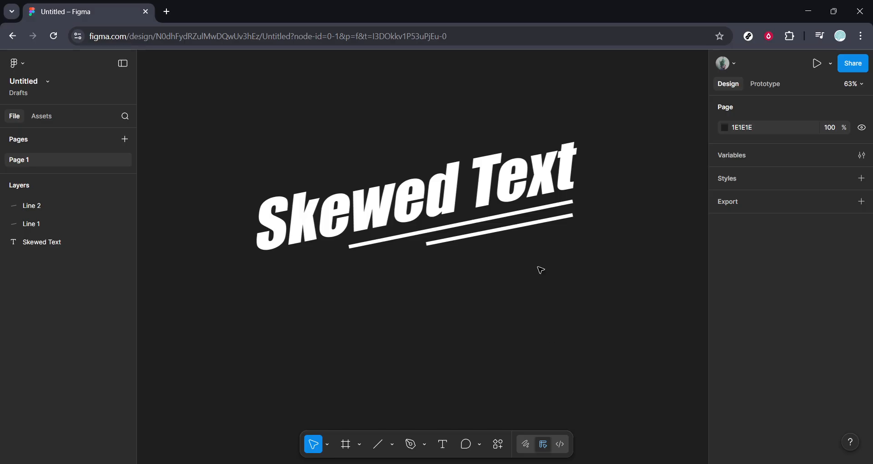
left_click(527, 177)
scroll(698, 332, "down", 1)
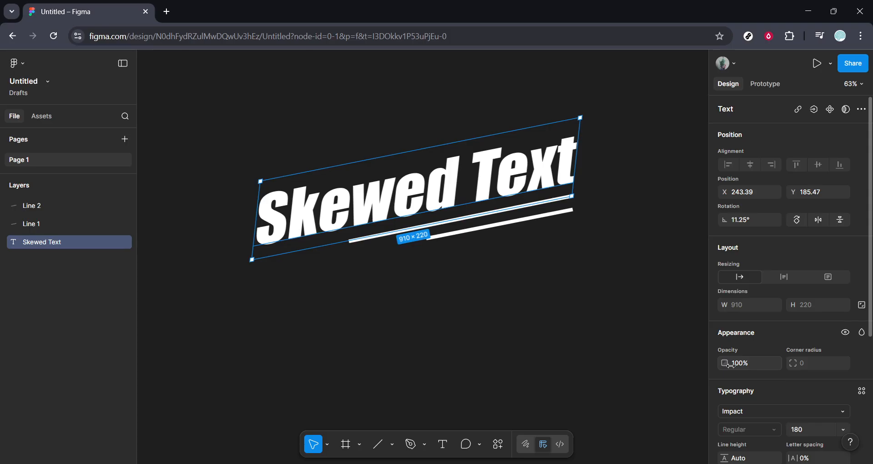
scroll(731, 364, "down", 3)
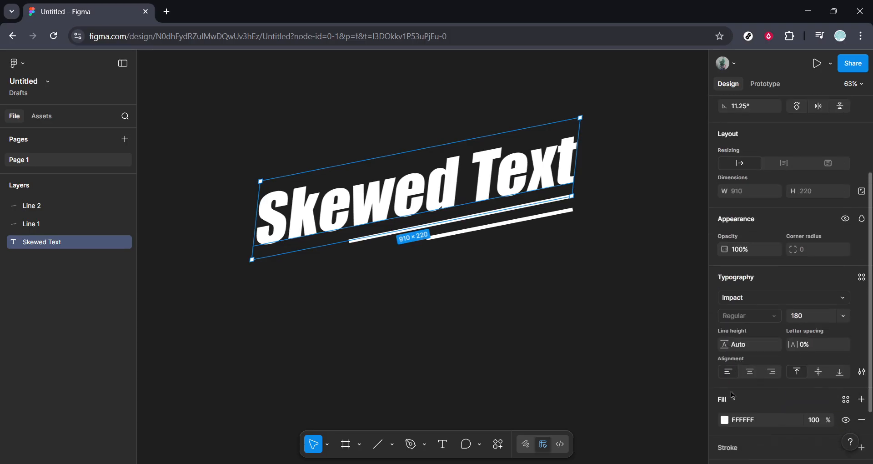
left_click(725, 419)
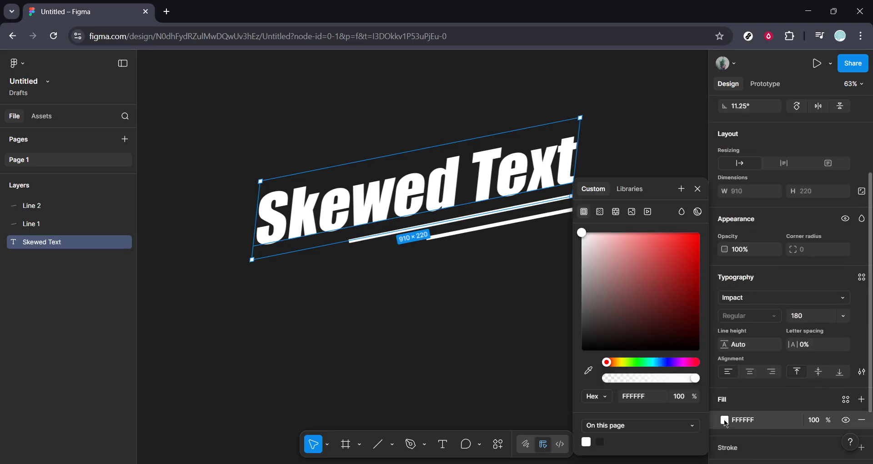
left_click(632, 362)
left_click(634, 294)
left_click(625, 272)
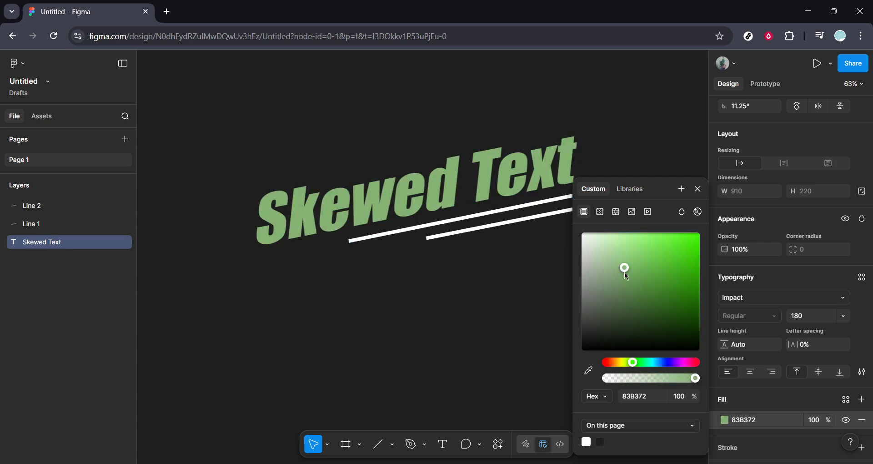
left_click(519, 330)
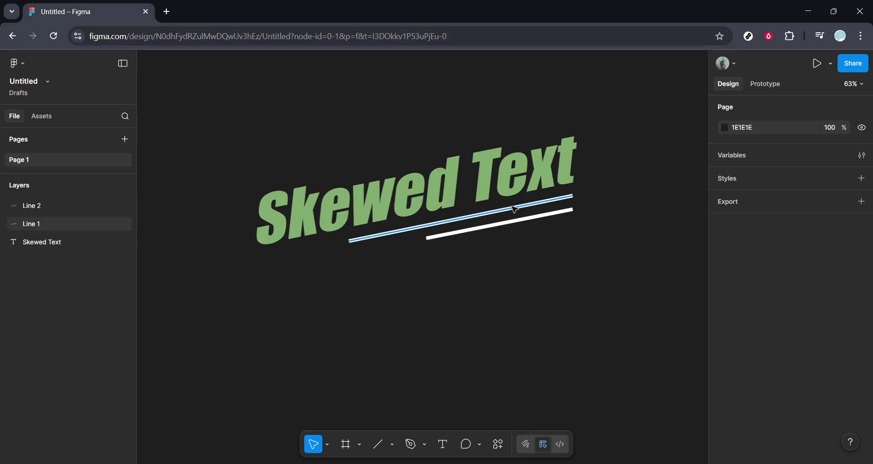